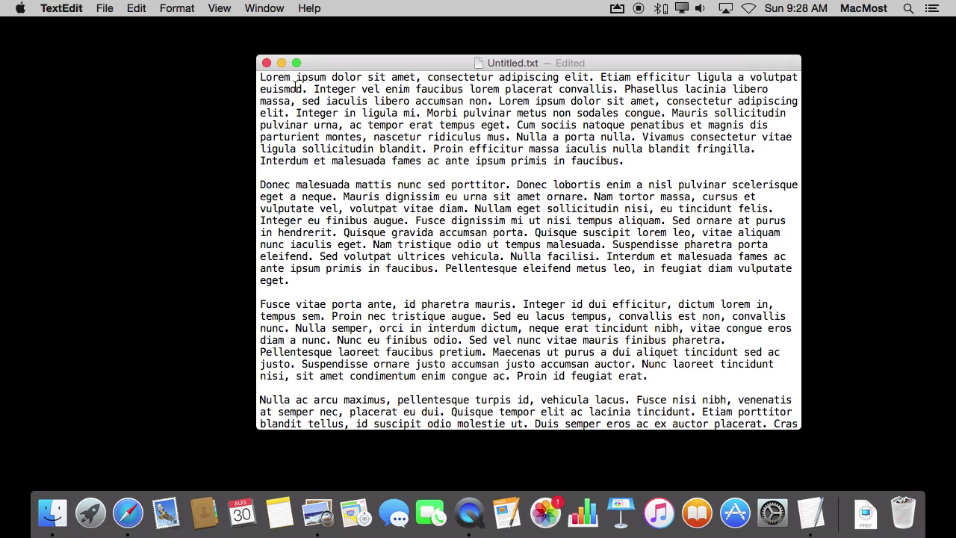
- Select the text from 'Morbi' through 'aliquam.', trying ends at 'fringilla.' and 'nulla.' first
{"action": "left_click", "coordinate": [361, 112]}
{"action": "mouse_move", "coordinate": [361, 112]}
{"action": "left_mouse_down"}
{"action": "mouse_move", "coordinate": [492, 271]}
{"action": "mouse_move", "coordinate": [391, 121]}
{"action": "mouse_move", "coordinate": [326, 77]}
{"action": "mouse_move", "coordinate": [386, 143]}
{"action": "mouse_move", "coordinate": [440, 259]}
{"action": "mouse_move", "coordinate": [341, 77]}
{"action": "mouse_move", "coordinate": [393, 192]}
{"action": "mouse_move", "coordinate": [363, 112]}
{"action": "left_mouse_up"}
{"action": "left_click", "coordinate": [427, 113]}
{"action": "left_click", "coordinate": [754, 150], "text": "shift"}
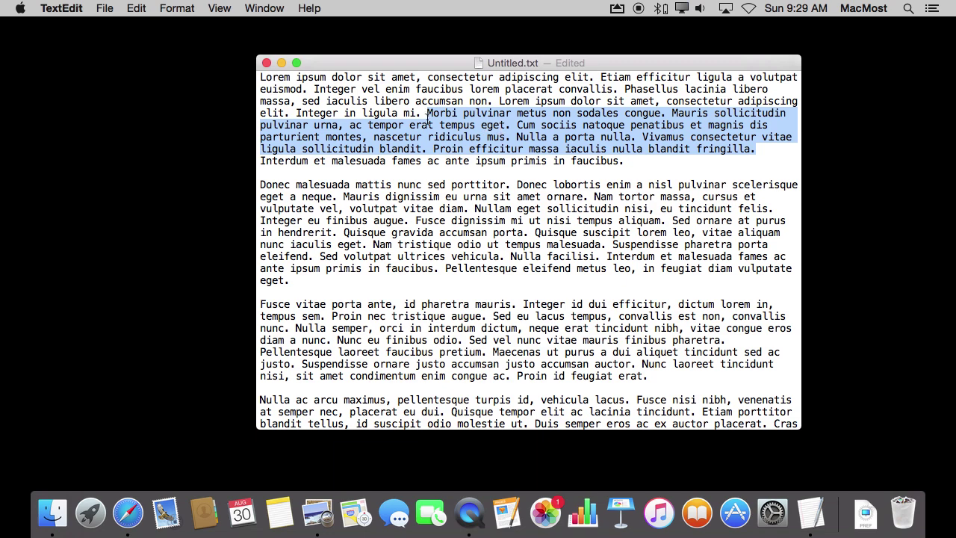
{"action": "left_click", "coordinate": [635, 140], "text": "shift"}
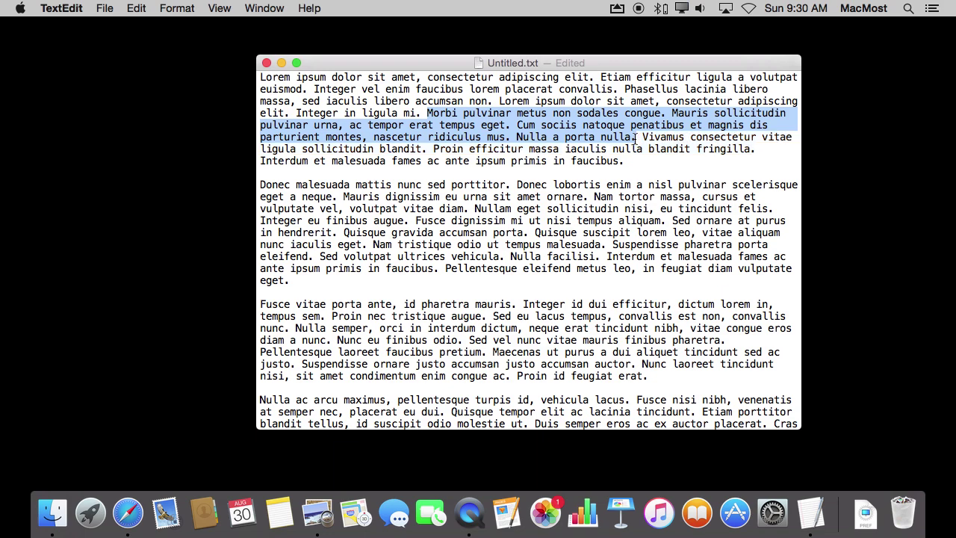
{"action": "left_click", "coordinate": [666, 223], "text": "shift"}
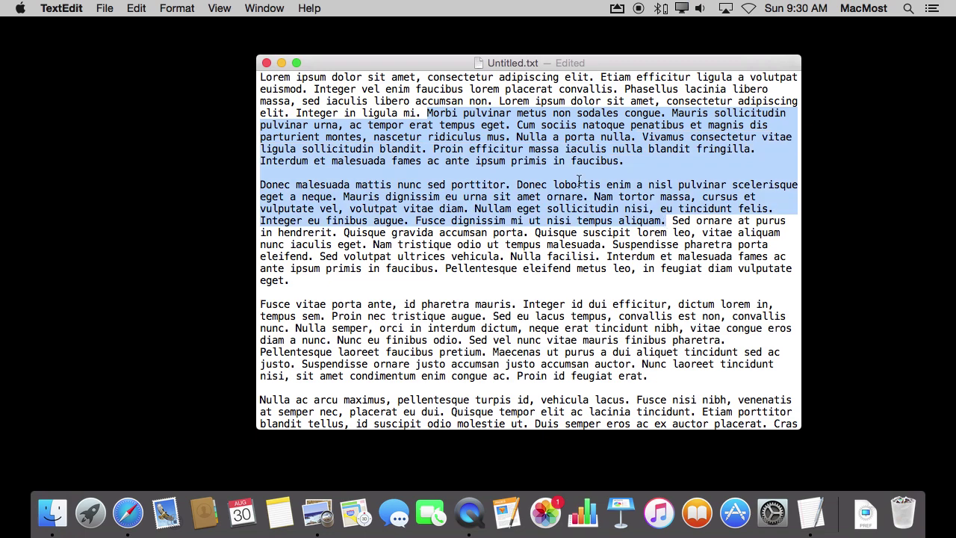
- Select the words 'Morbi' and 'pulvinar', then the whole first paragraph
{"action": "left_click", "coordinate": [444, 114]}
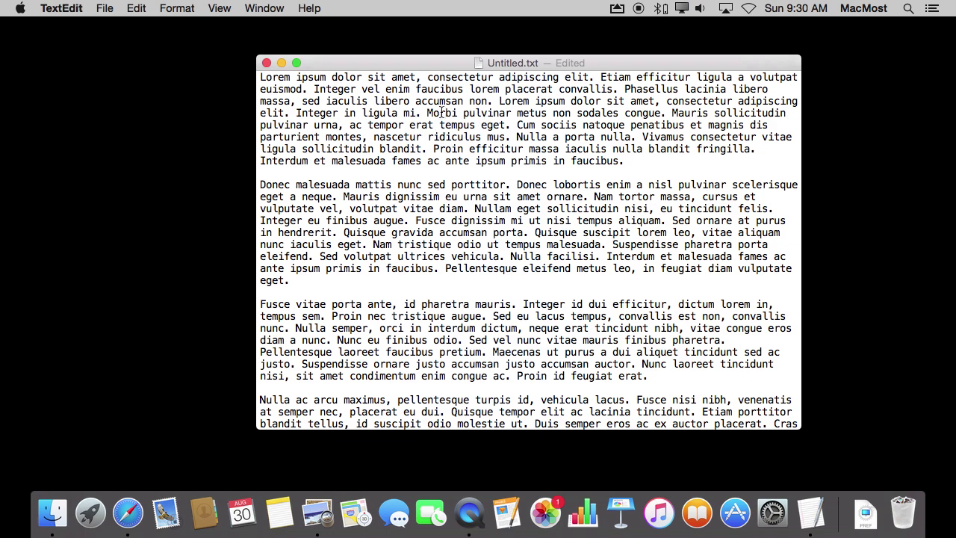
{"action": "double_click", "coordinate": [442, 112]}
{"action": "double_click", "coordinate": [477, 110]}
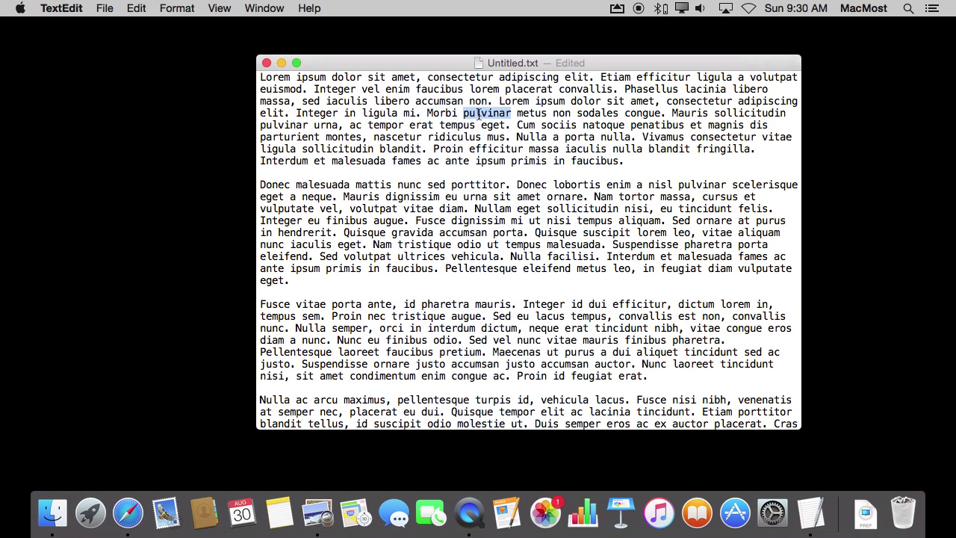
{"action": "triple_click", "coordinate": [528, 113]}
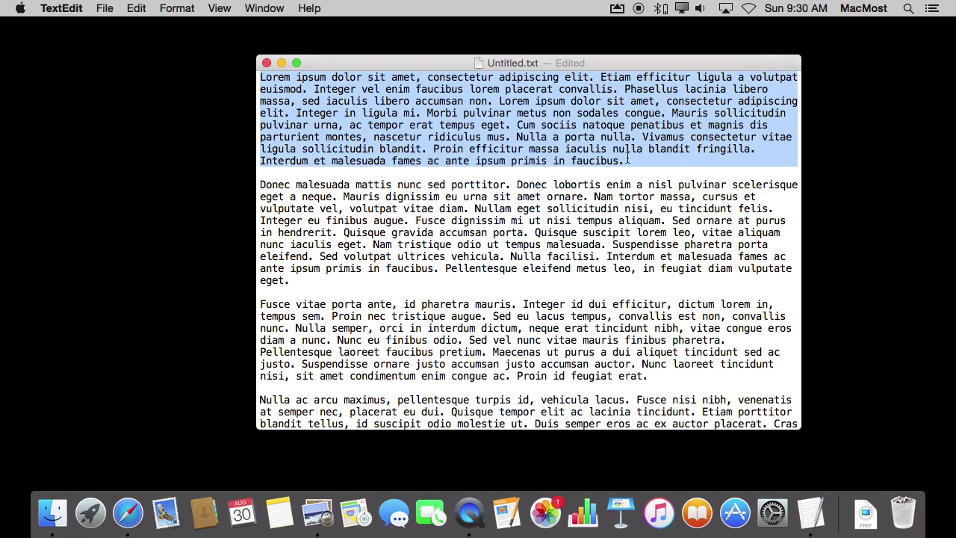
- Select the word 'eget', then the whole second paragraph, and clear the selection
{"action": "double_click", "coordinate": [525, 208]}
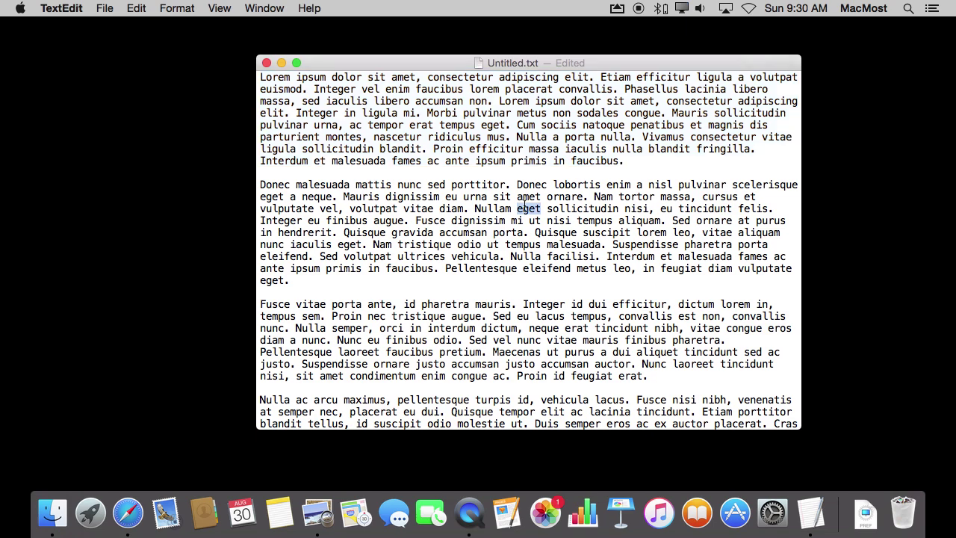
{"action": "triple_click", "coordinate": [524, 207]}
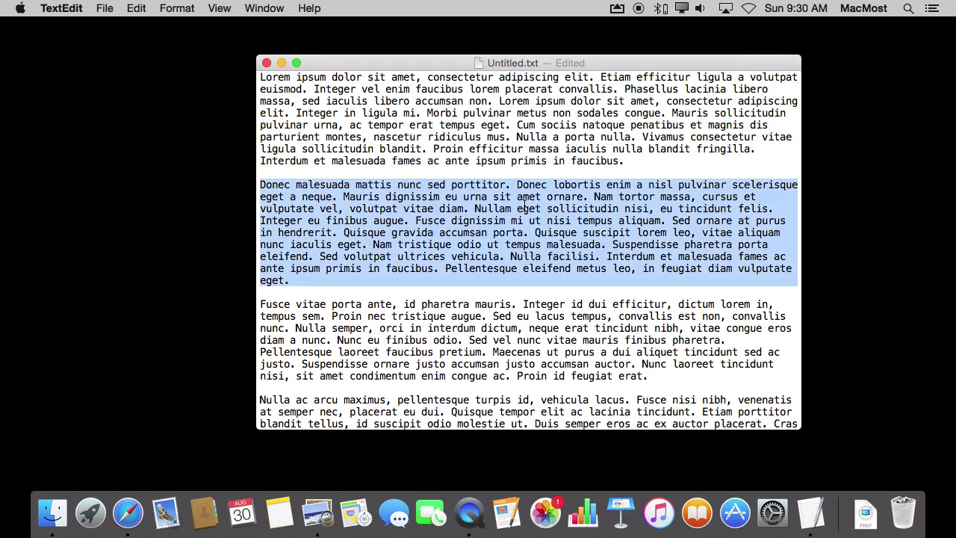
{"action": "left_click", "coordinate": [496, 345]}
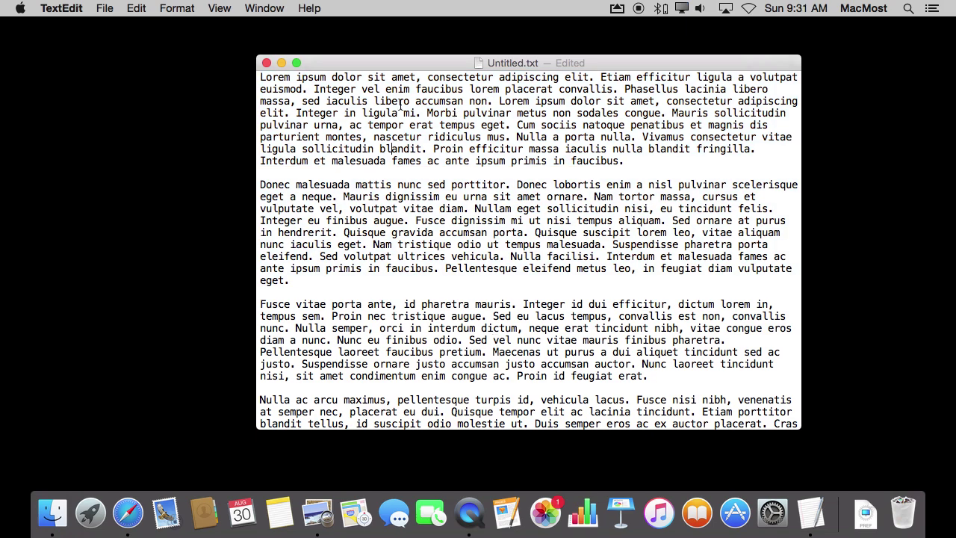
{"action": "double_click", "coordinate": [332, 88]}
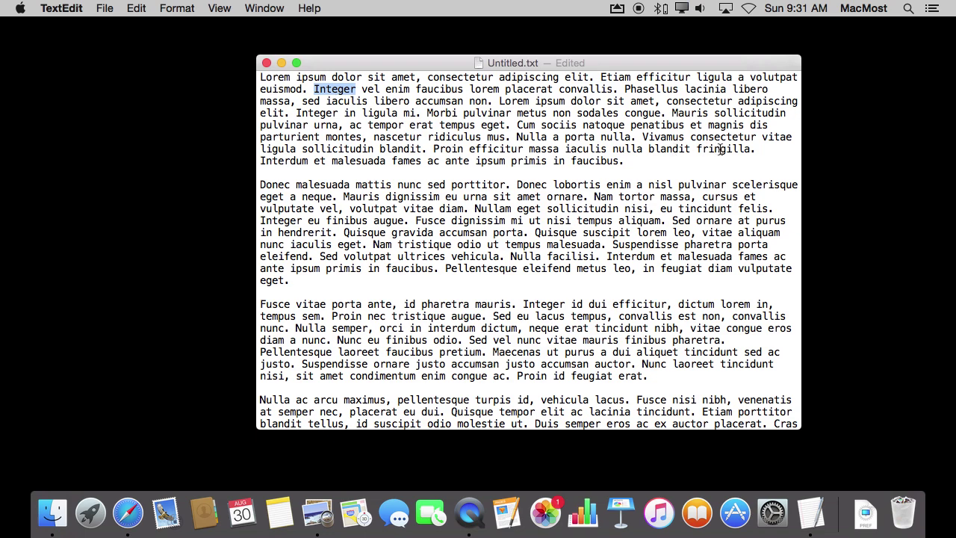
{"action": "left_click", "coordinate": [721, 149], "text": "shift"}
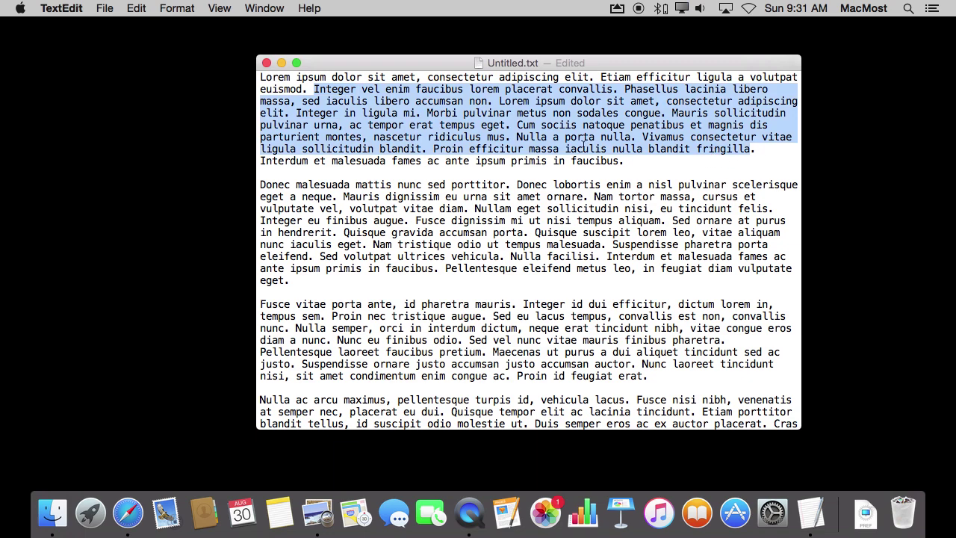
{"action": "left_click", "coordinate": [548, 125], "text": "shift"}
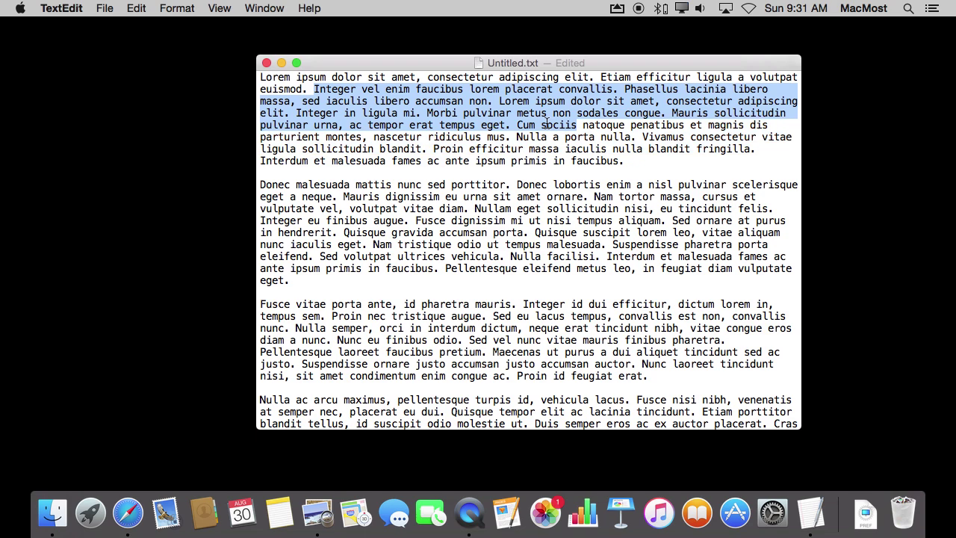
{"action": "left_click", "coordinate": [446, 112], "text": "shift"}
{"action": "left_click", "coordinate": [485, 113], "text": "shift"}
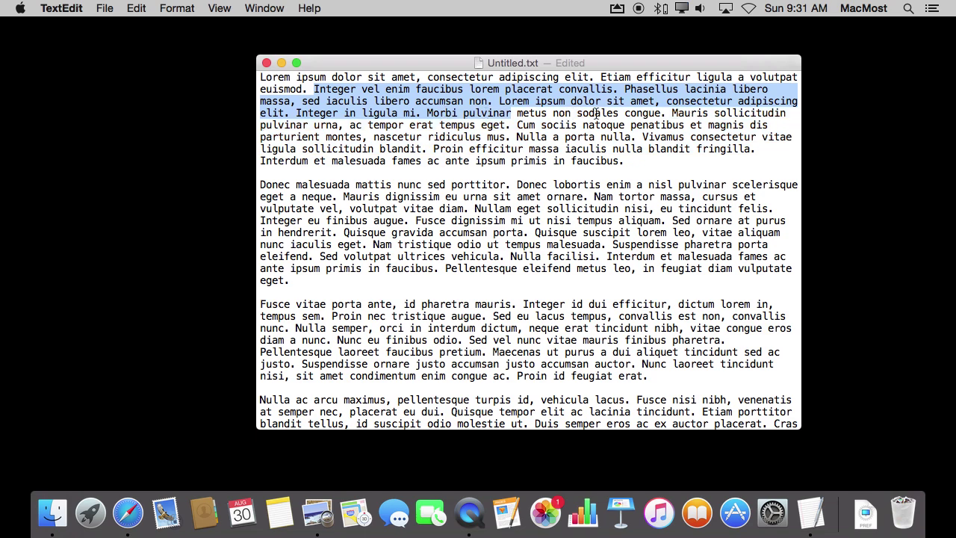
{"action": "triple_click", "coordinate": [386, 92]}
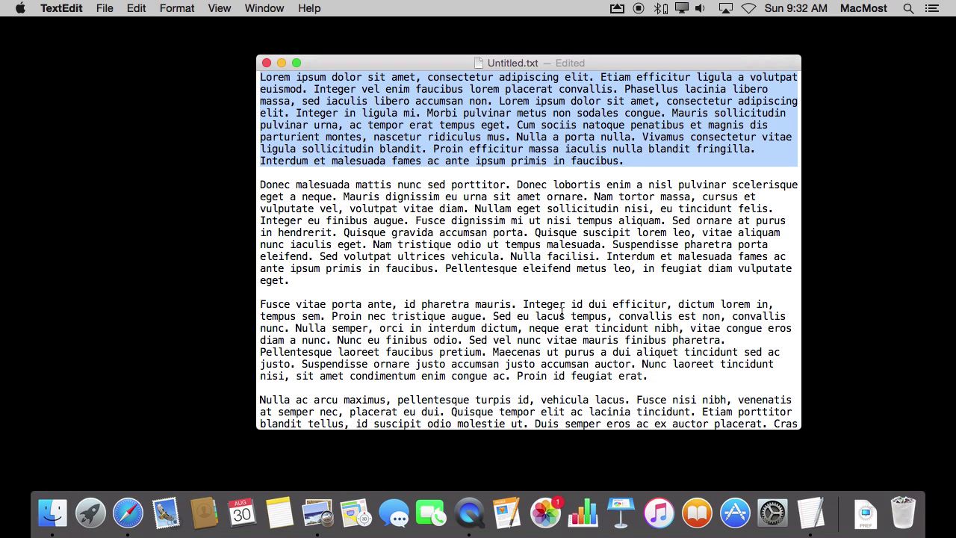
{"action": "left_click", "coordinate": [505, 341], "text": "shift"}
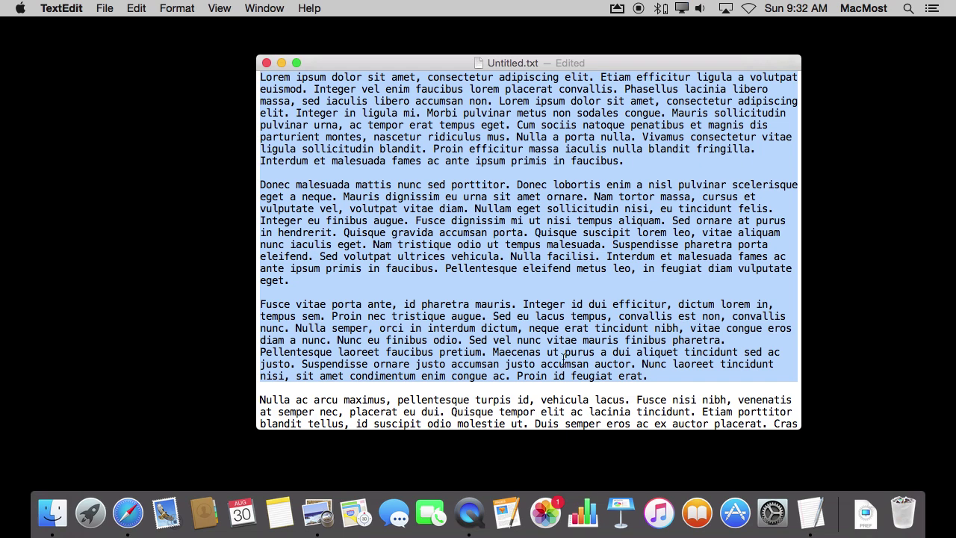
{"action": "left_click", "coordinate": [489, 221], "text": "shift"}
{"action": "left_click", "coordinate": [464, 140], "text": "shift"}
{"action": "left_click", "coordinate": [478, 403], "text": "shift"}
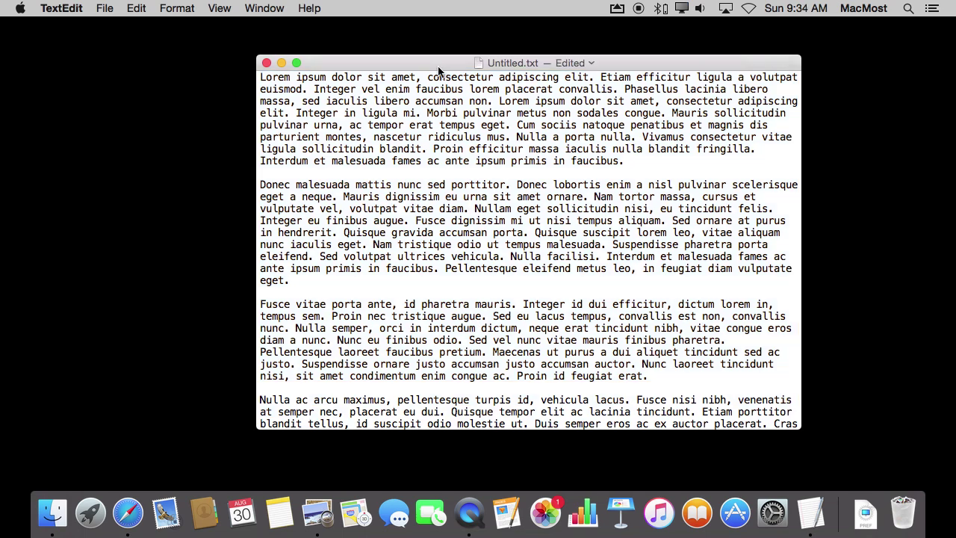
- Exclude 'Morbi' through 'nulla.' from the first-paragraph selection; paste below, then undo the paste
{"action": "left_click", "coordinate": [640, 163]}
{"action": "left_click_drag", "start_coordinate": [640, 163], "coordinate": [273, 42]}
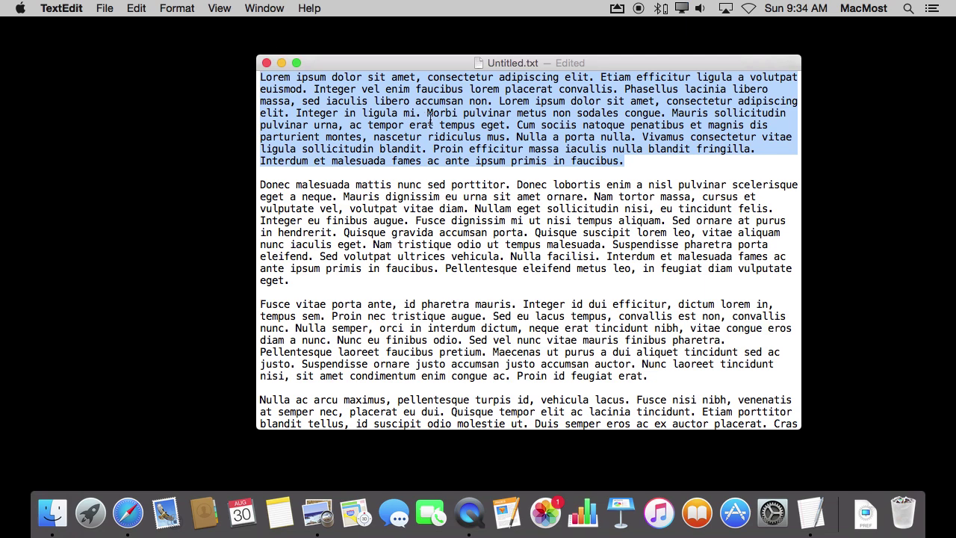
{"action": "left_click_drag", "start_coordinate": [428, 113], "coordinate": [631, 139]}
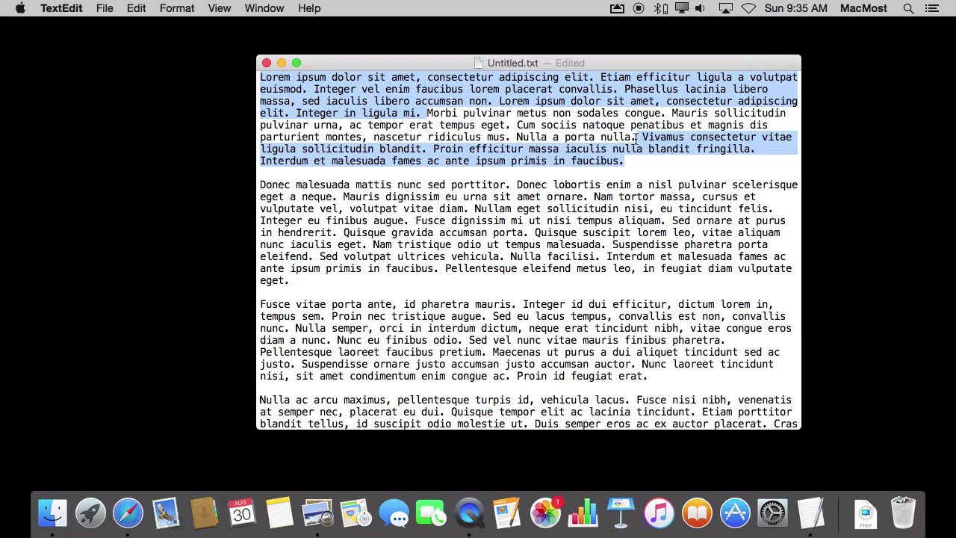
{"action": "left_click", "coordinate": [386, 174]}
{"action": "key", "text": "Return"}
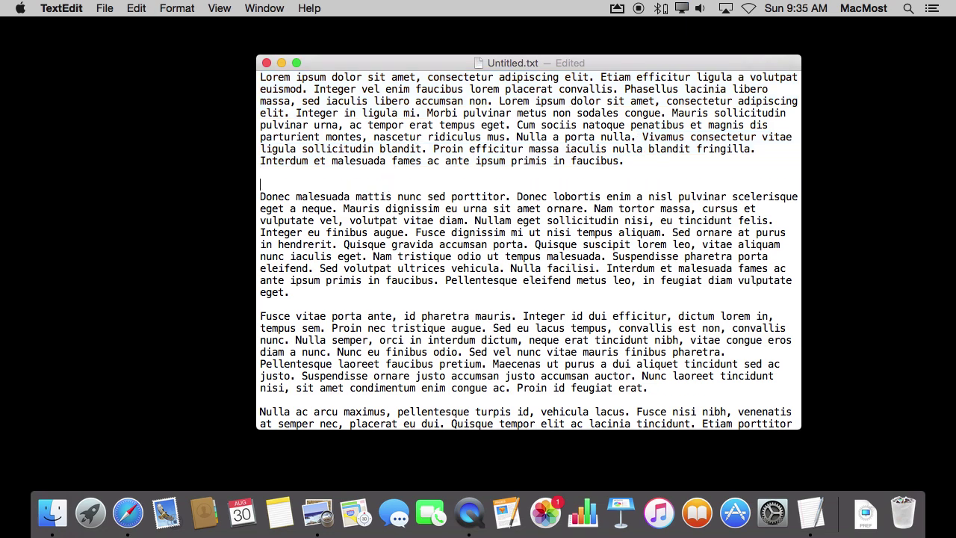
{"action": "type", "text": "Lorem ipsum dolor sit amet, consectetur adipiscing elit. Etiam efficitur ligula a volutpat euismod. Integer vel enim faucibus lorem placerat convallis. Phasellus lacinia libero massa, sed iaculis libero accumsan non. Lorem ipsum dolor sit amet, consectetur adipiscing elit. Integer in ligula mi.  Vivamus consectetur vitae ligula sollicitudin blandit. Proin efficitur massa iaculis nulla blandit fringilla. Interdum et malesuada fames ac ante ipsum primis in faucibus."}
{"action": "key", "text": "Return"}
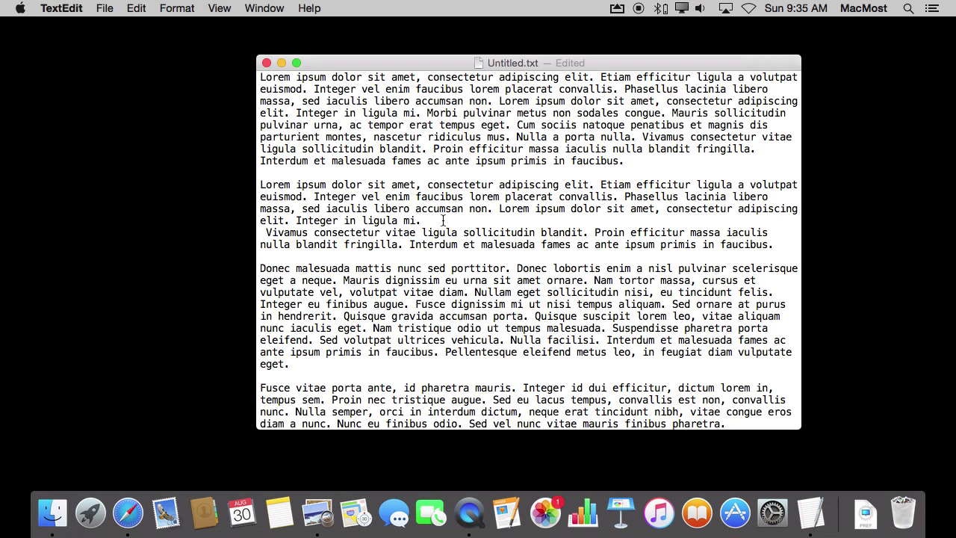
{"action": "key", "text": "super+z"}
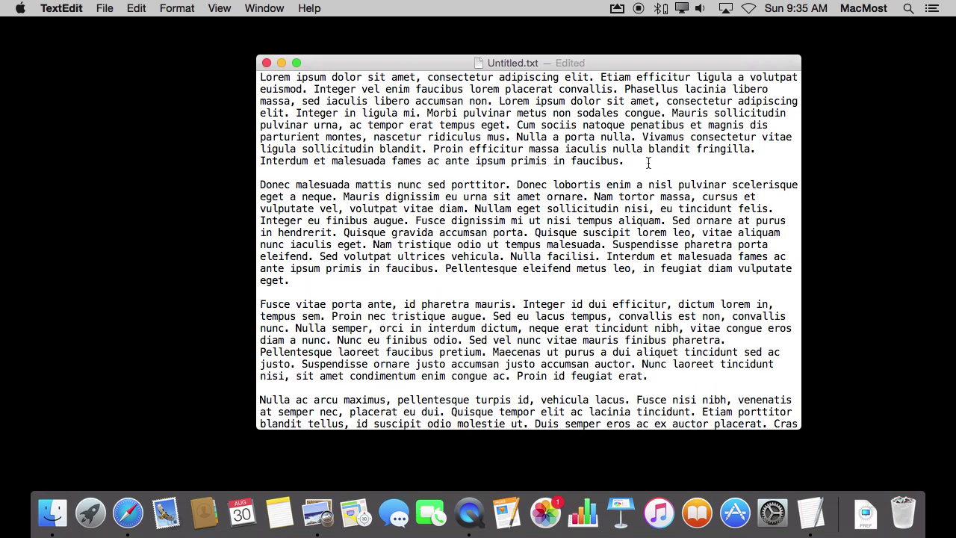
- Reselect the first paragraph and deselect its middle, leaving two separate ranges
{"action": "left_click_drag", "start_coordinate": [648, 163], "coordinate": [309, 47]}
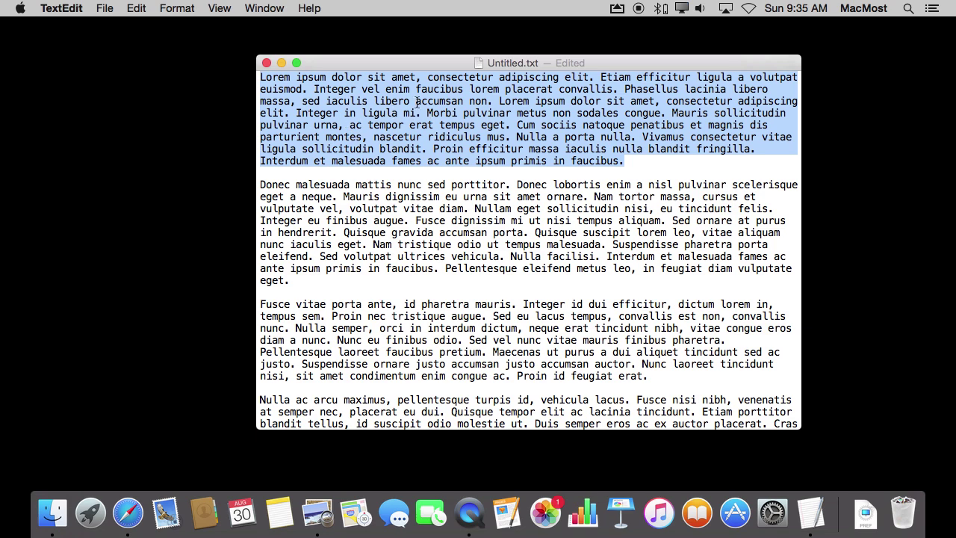
{"action": "left_click_drag", "start_coordinate": [435, 115], "coordinate": [436, 117]}
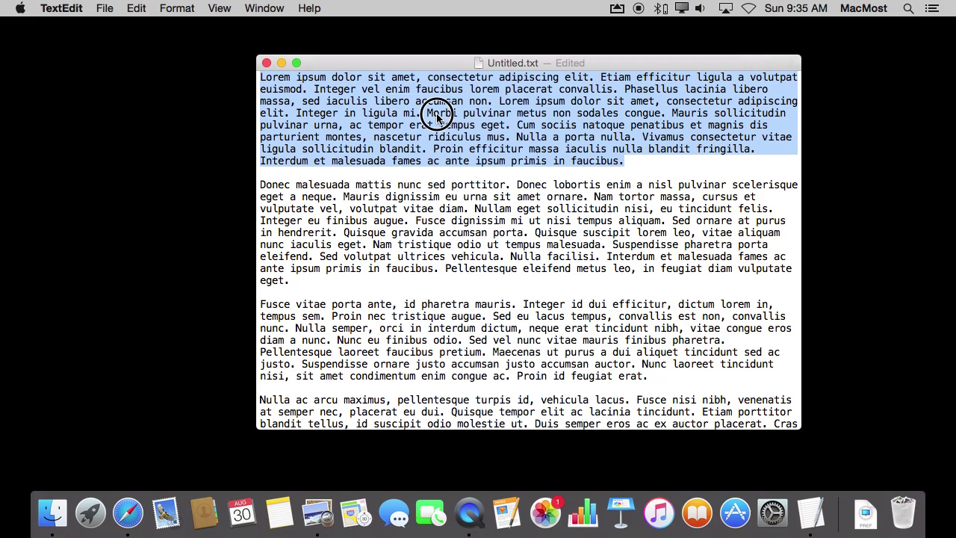
{"action": "left_click_drag", "start_coordinate": [437, 117], "coordinate": [436, 117]}
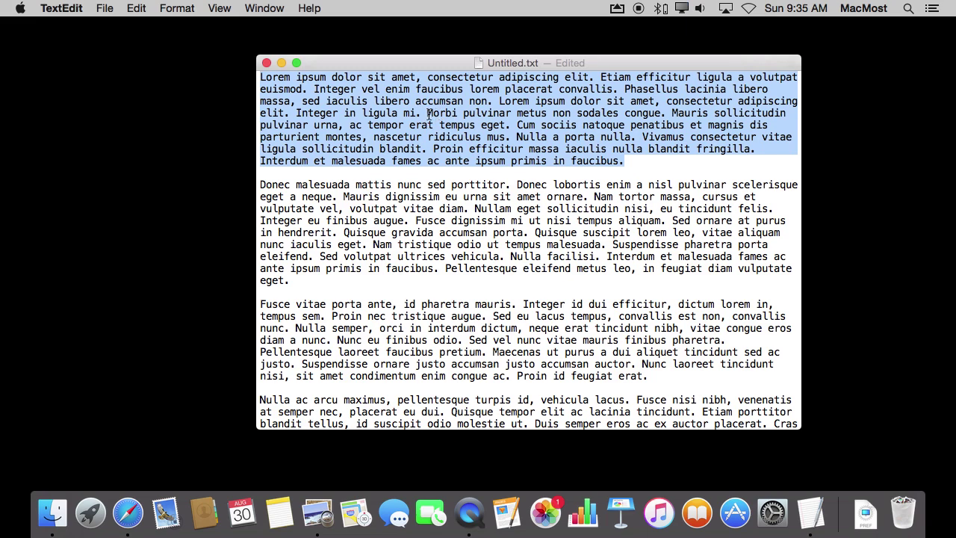
{"action": "left_click_drag", "start_coordinate": [429, 114], "coordinate": [539, 147]}
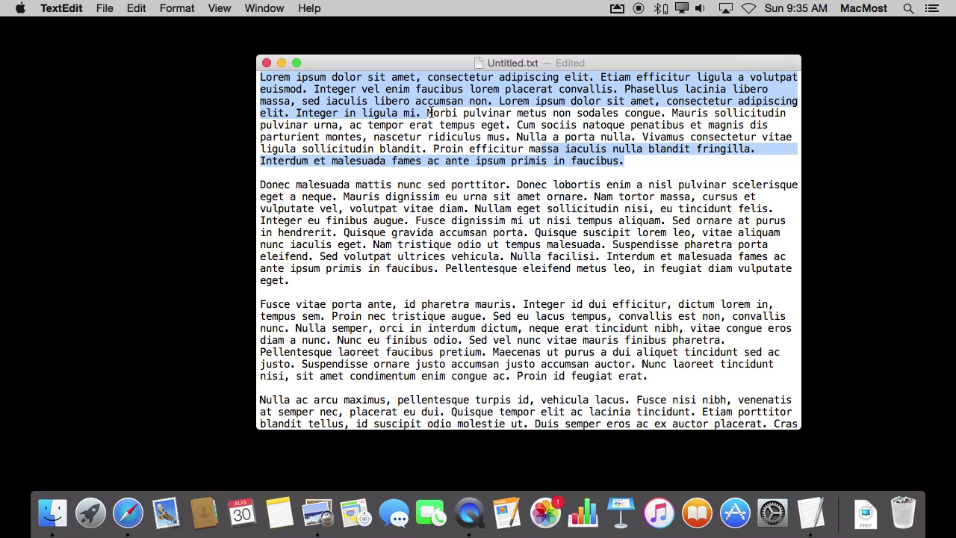
{"action": "left_click", "coordinate": [445, 136]}
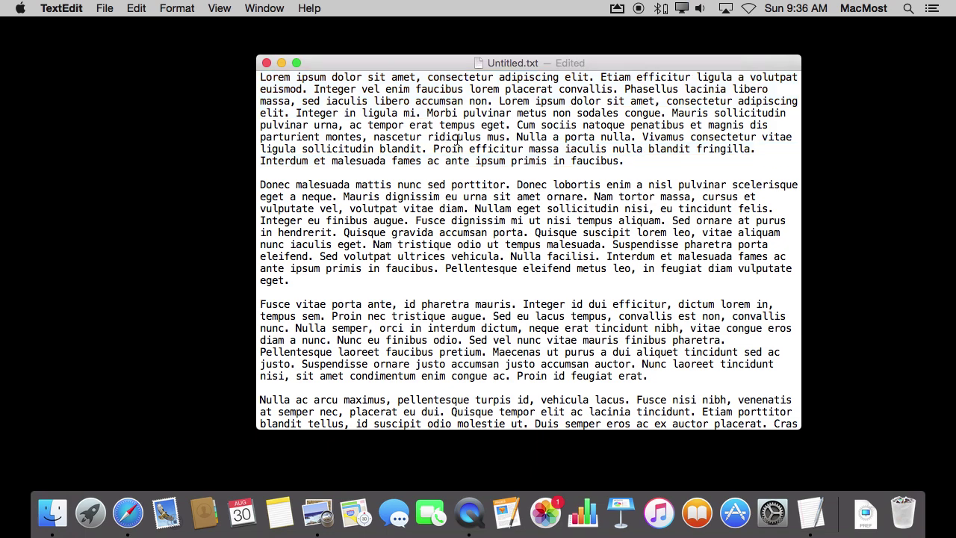
{"action": "left_click", "coordinate": [427, 113]}
{"action": "key", "text": "Right"}
{"action": "key", "text": "Right"}
{"action": "key", "text": "Right"}
{"action": "key", "text": "shift+Right"}
{"action": "key", "text": "shift+Right"}
{"action": "key", "text": "shift+Right"}
{"action": "key", "text": "shift+Right"}
{"action": "key", "text": "shift+Right"}
{"action": "key", "text": "shift+Right"}
{"action": "key", "text": "shift+Right"}
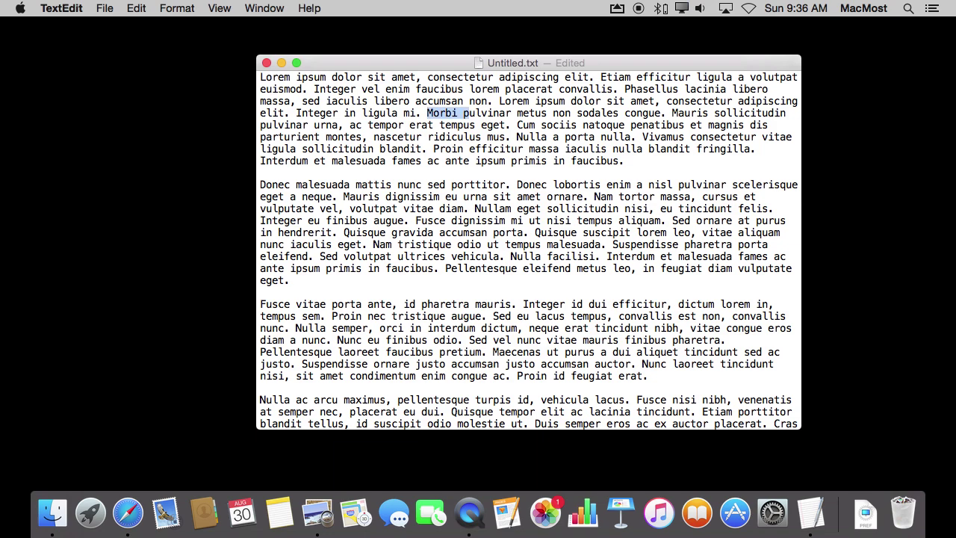
{"action": "key", "text": "shift+Right"}
{"action": "key", "text": "shift+Right"}
{"action": "key", "text": "shift+Right"}
{"action": "key", "text": "alt+shift+Right"}
{"action": "key", "text": "alt+shift+Right"}
{"action": "key", "text": "alt+shift+Right"}
{"action": "key", "text": "alt+shift+Right"}
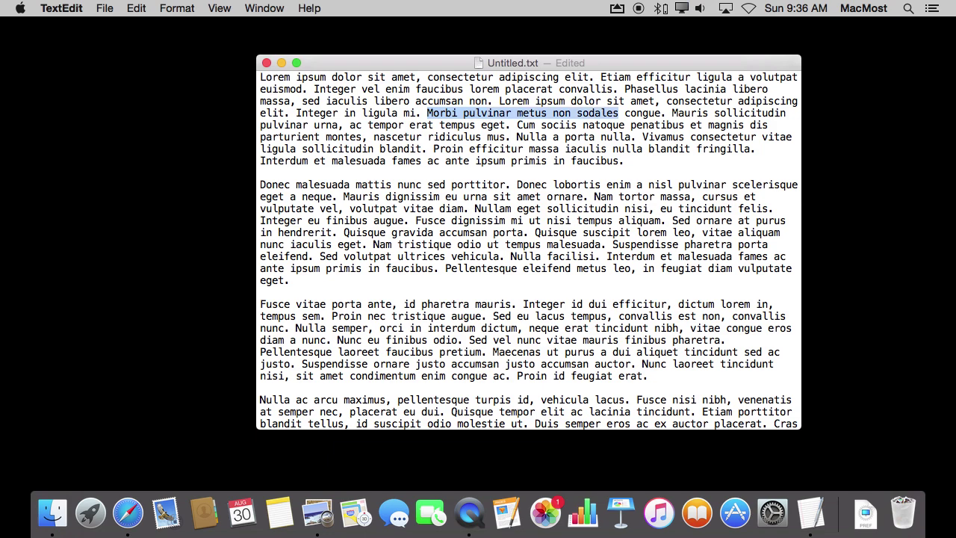
{"action": "key", "text": "alt+shift+Right"}
{"action": "key", "text": "alt+shift+Right"}
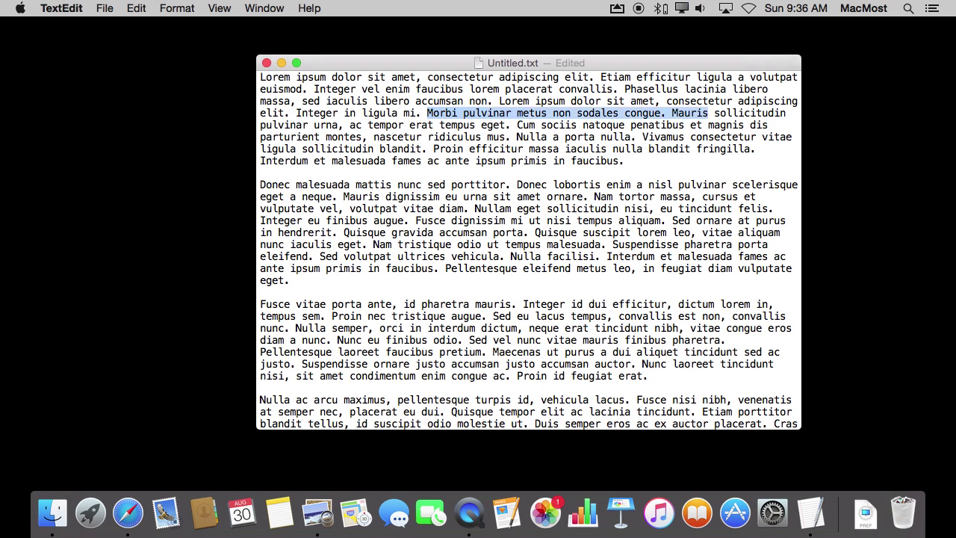
{"action": "key", "text": "alt+shift+Right"}
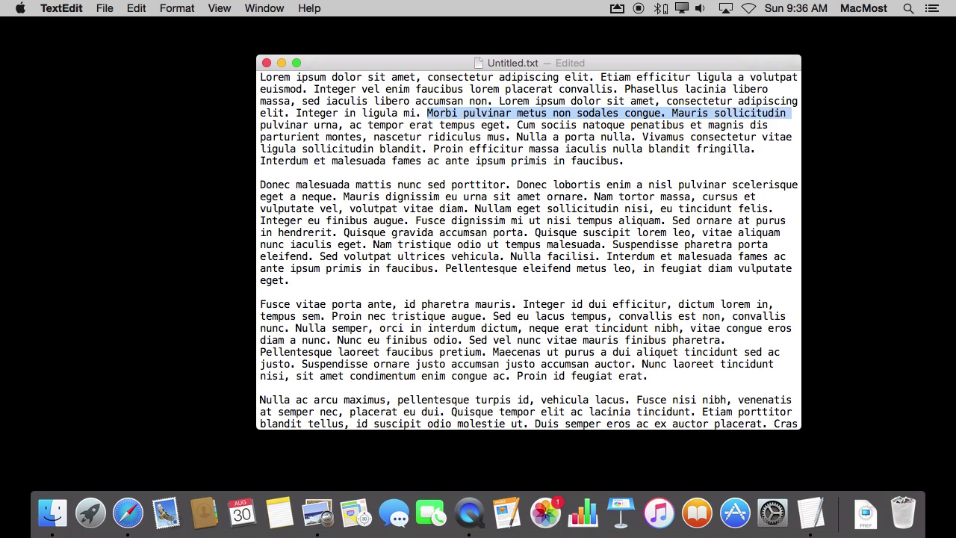
{"action": "key", "text": "super+shift+Left"}
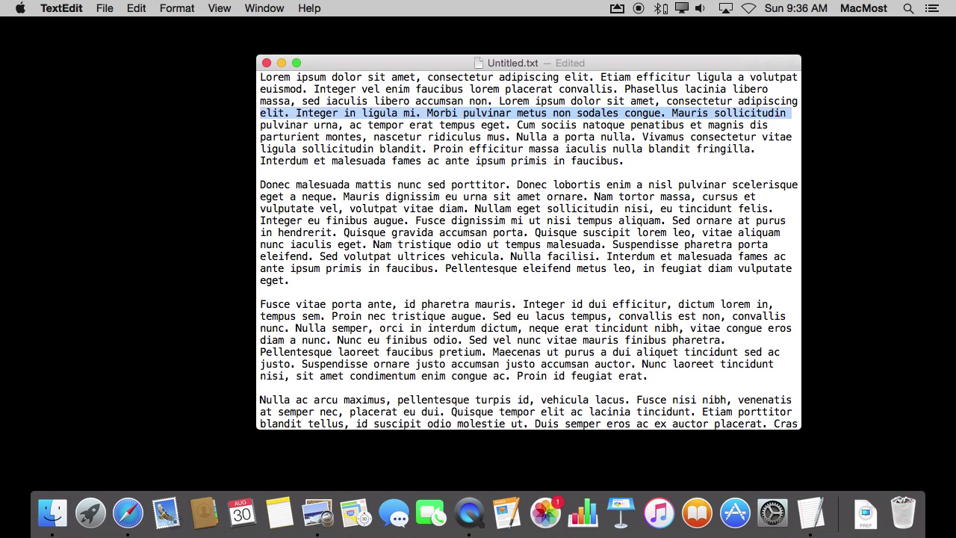
{"action": "key", "text": "shift+Down"}
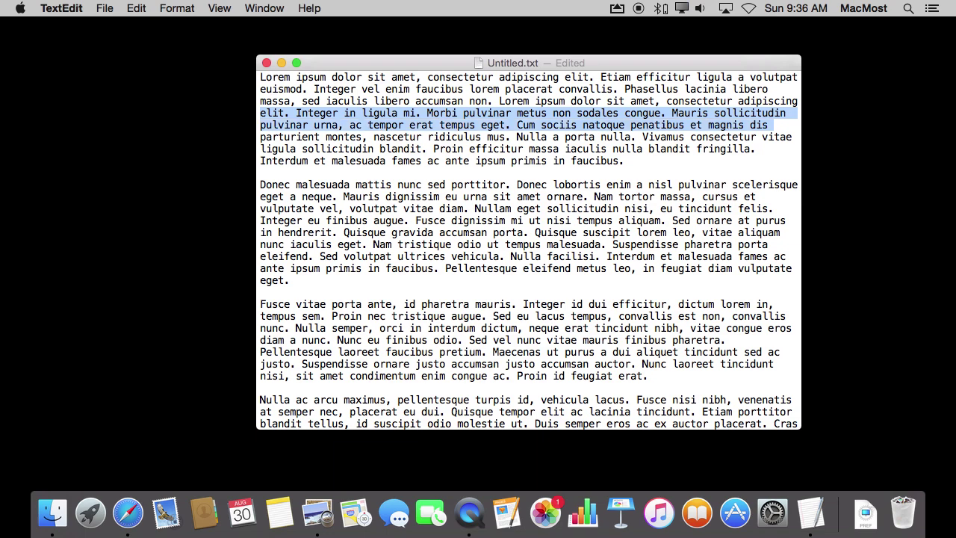
{"action": "key", "text": "shift+Down"}
{"action": "key", "text": "shift+Down"}
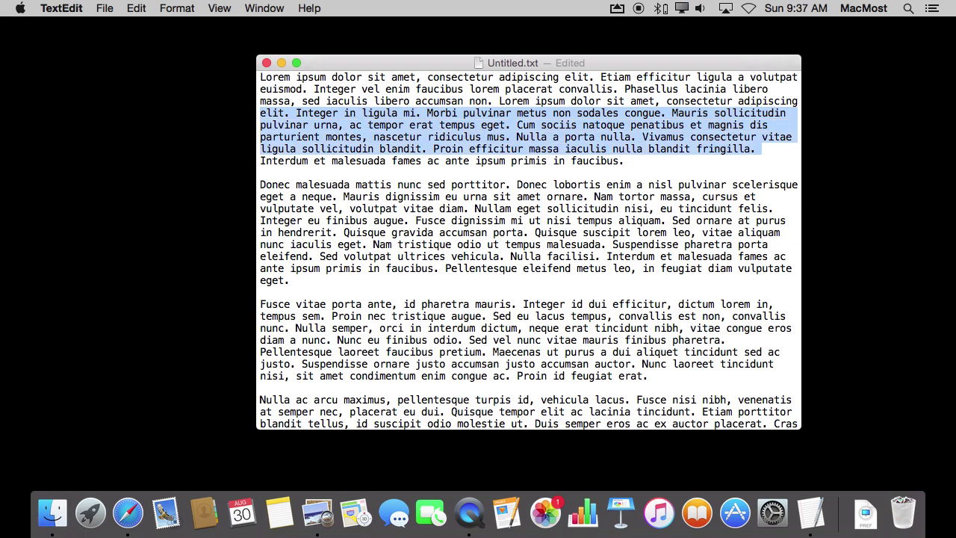
{"action": "key", "text": "shift+Up"}
{"action": "key", "text": "shift+Up"}
{"action": "key", "text": "shift+Up"}
{"action": "key", "text": "shift+Up"}
{"action": "key", "text": "shift+Up"}
{"action": "key", "text": "shift+Up"}
{"action": "key", "text": "Right"}
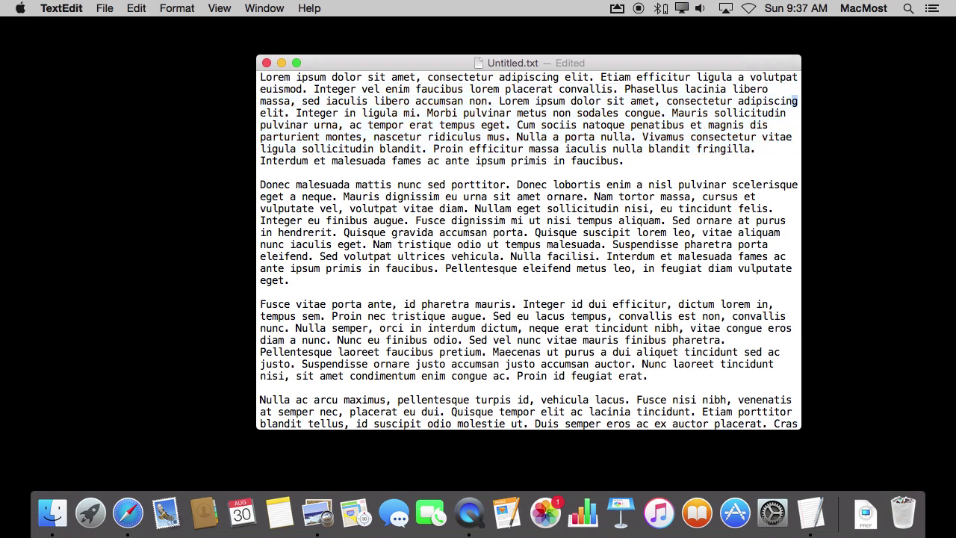
{"action": "key", "text": "shift+Down"}
{"action": "key", "text": "shift+Down"}
{"action": "key", "text": "shift+Down"}
{"action": "key", "text": "shift+Down"}
{"action": "key", "text": "shift+Down"}
{"action": "key", "text": "shift+Down"}
{"action": "key", "text": "alt+shift+Down"}
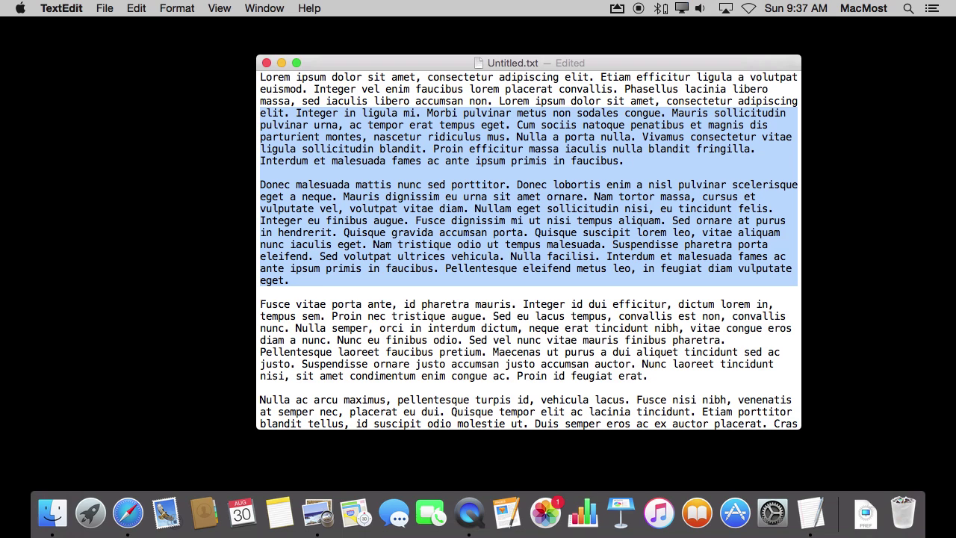
{"action": "key", "text": "Up"}
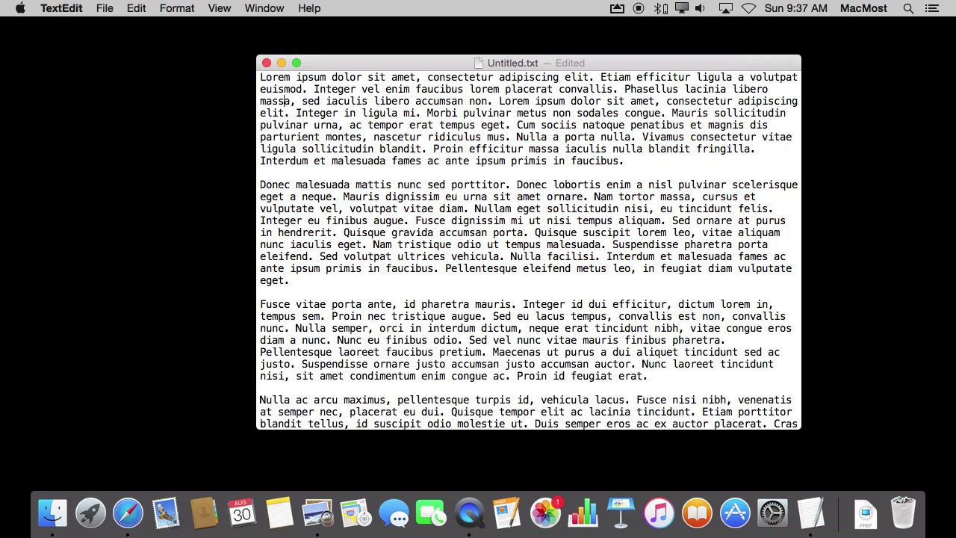
{"action": "key", "text": "shift+Right"}
{"action": "key", "text": "shift+Right"}
{"action": "key", "text": "shift+Right"}
{"action": "key", "text": "shift+Right"}
{"action": "key", "text": "shift+Right"}
{"action": "key", "text": "shift+Right"}
{"action": "key", "text": "shift+Right"}
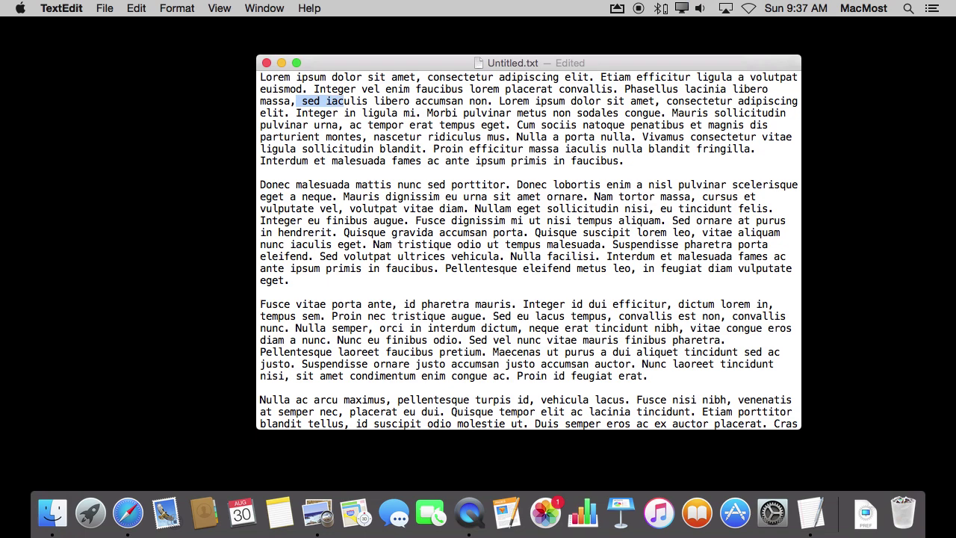
{"action": "left_click", "coordinate": [356, 100]}
{"action": "key", "text": "shift+Left"}
{"action": "key", "text": "shift+Left"}
{"action": "key", "text": "shift+Left"}
{"action": "key", "text": "shift+Left"}
{"action": "key", "text": "Right"}
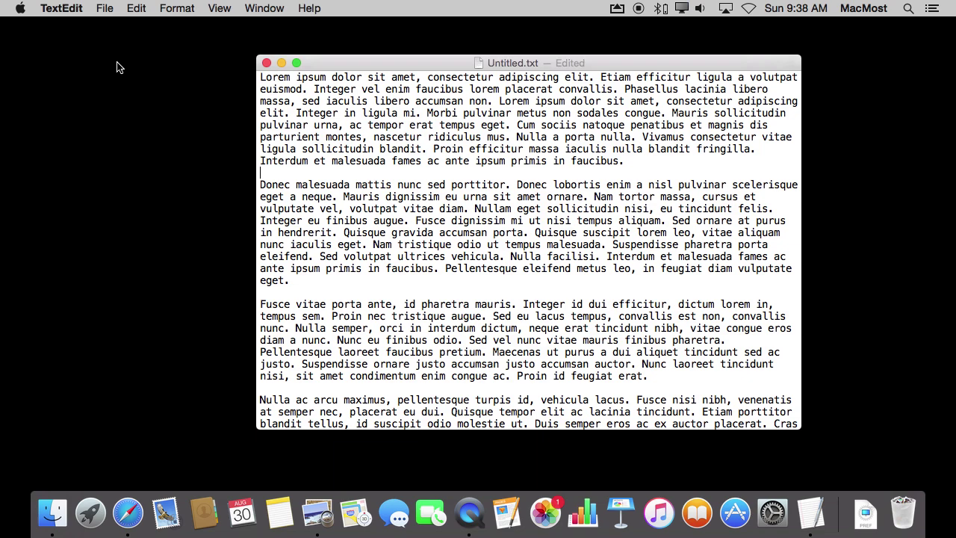
{"action": "left_click", "coordinate": [125, 7]}
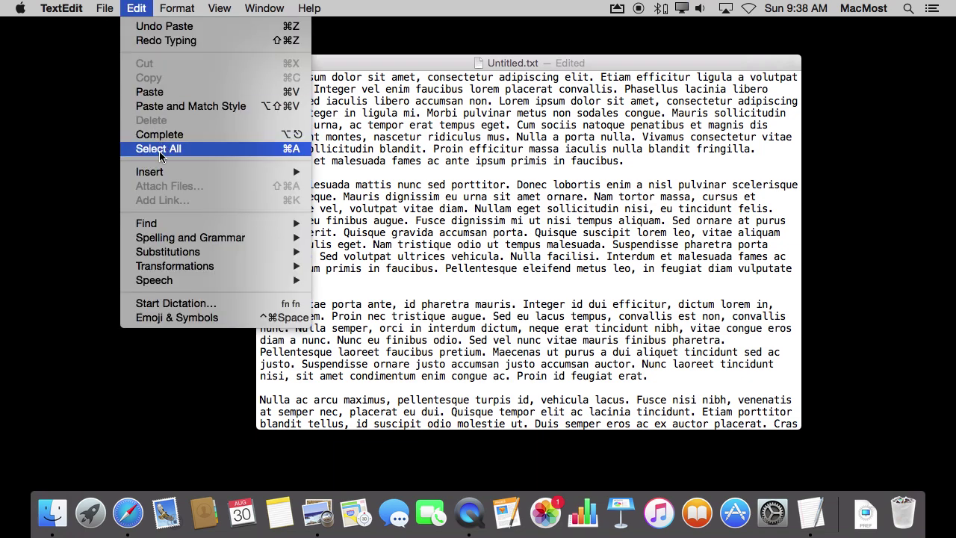
{"action": "left_click", "coordinate": [421, 70]}
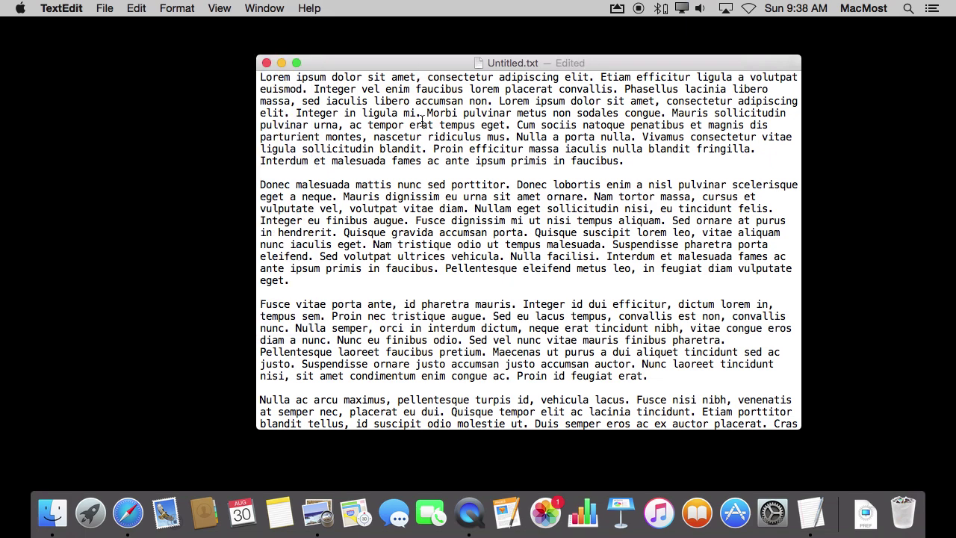
{"action": "key", "text": "super+a"}
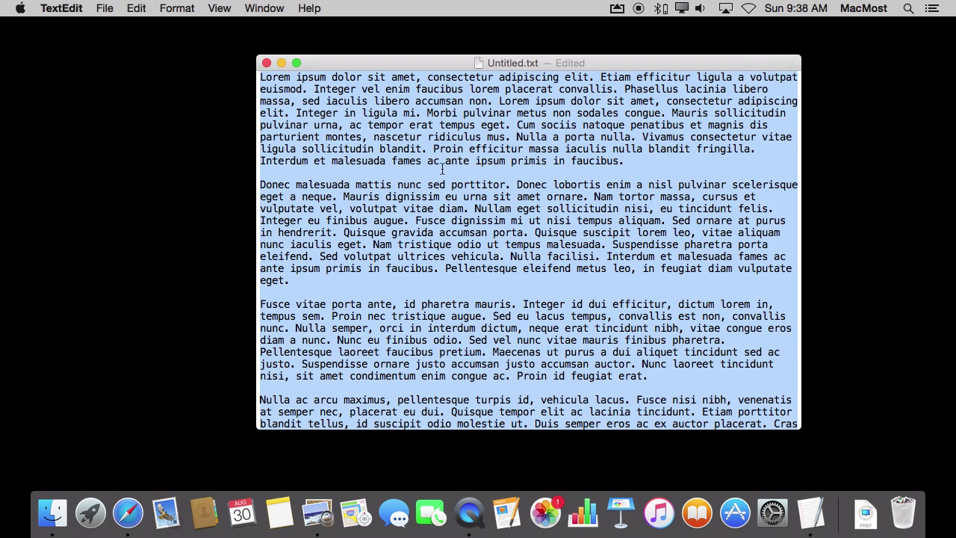
{"action": "left_click", "coordinate": [455, 128]}
{"action": "key", "text": "super+a"}
{"action": "left_click", "coordinate": [455, 128]}
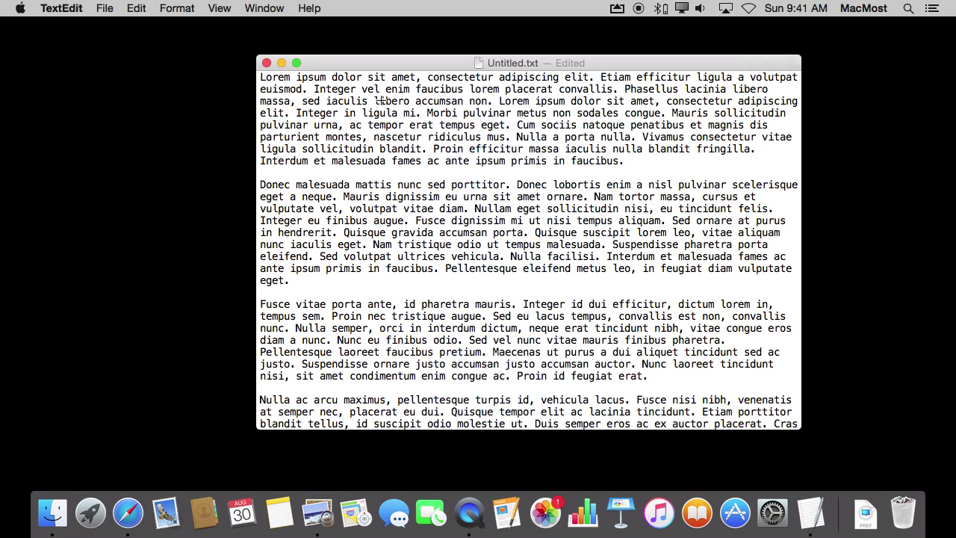
- Replace the whole document with a rectangular column block copied from the paragraphs' middle
{"action": "mouse_move", "coordinate": [349, 73]}
{"action": "left_mouse_down"}
{"action": "mouse_move", "coordinate": [509, 270]}
{"action": "mouse_move", "coordinate": [515, 340]}
{"action": "left_mouse_up"}
{"action": "key", "text": "super+c"}
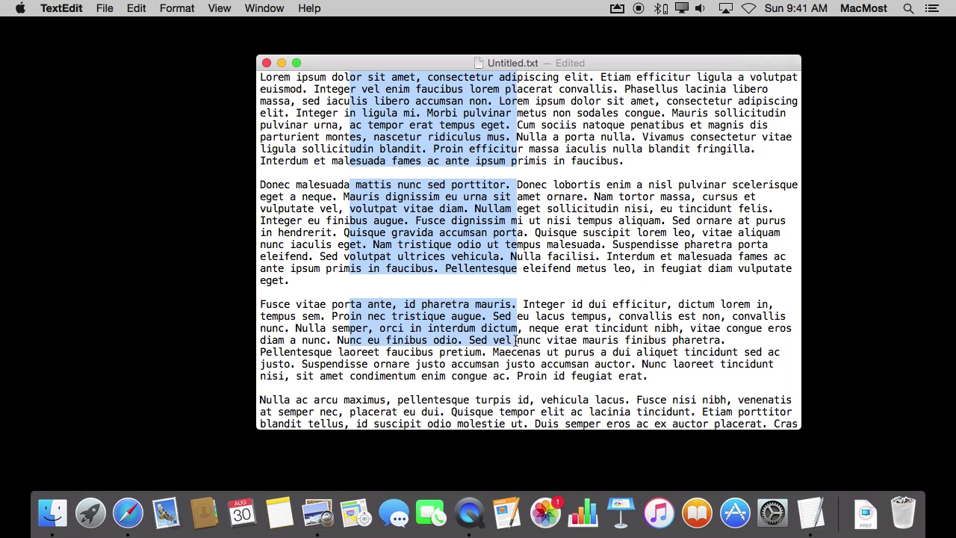
{"action": "key", "text": "super+a"}
{"action": "key", "text": "BackSpace"}
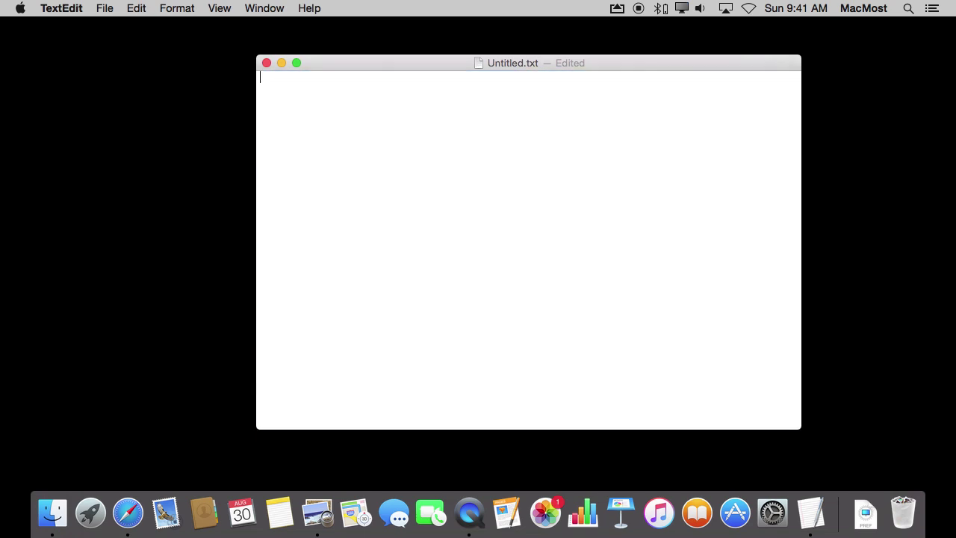
{"action": "key", "text": "super+v"}
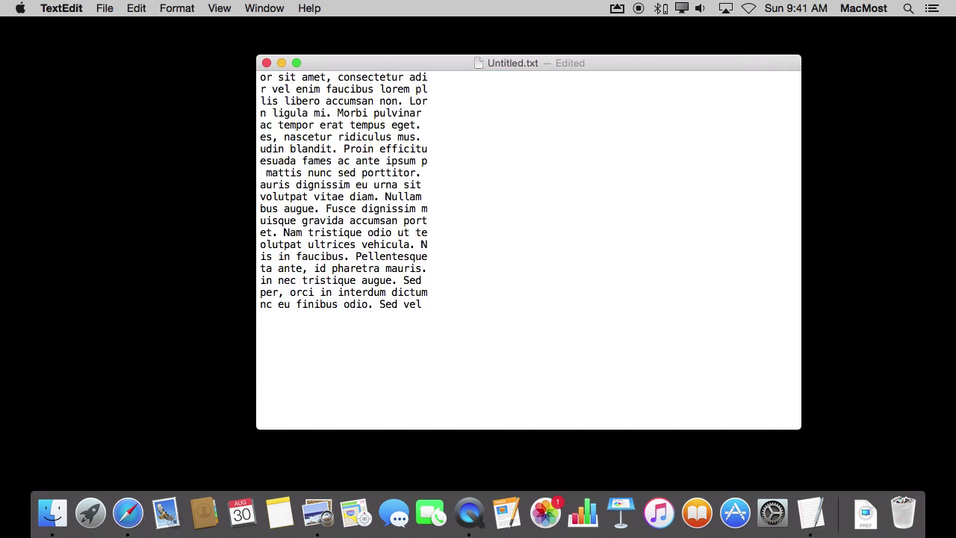